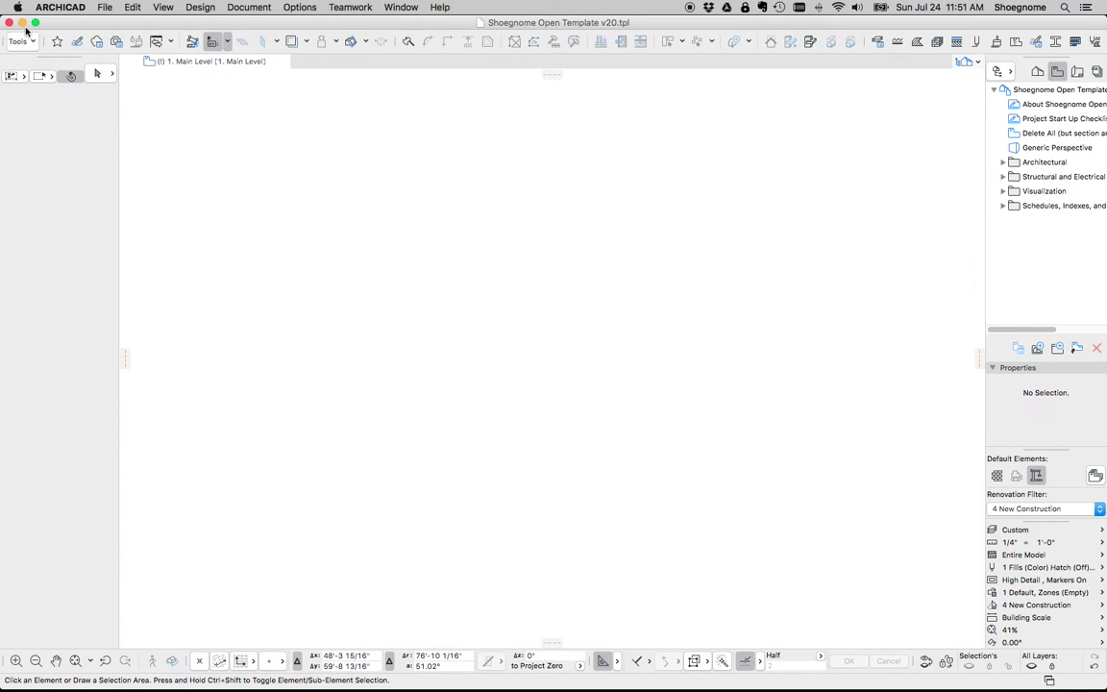
Browse the full tool list, pick the Arrow tool, and peek at the Favorites palette
{"action": "left_click", "coordinate": [24, 42]}
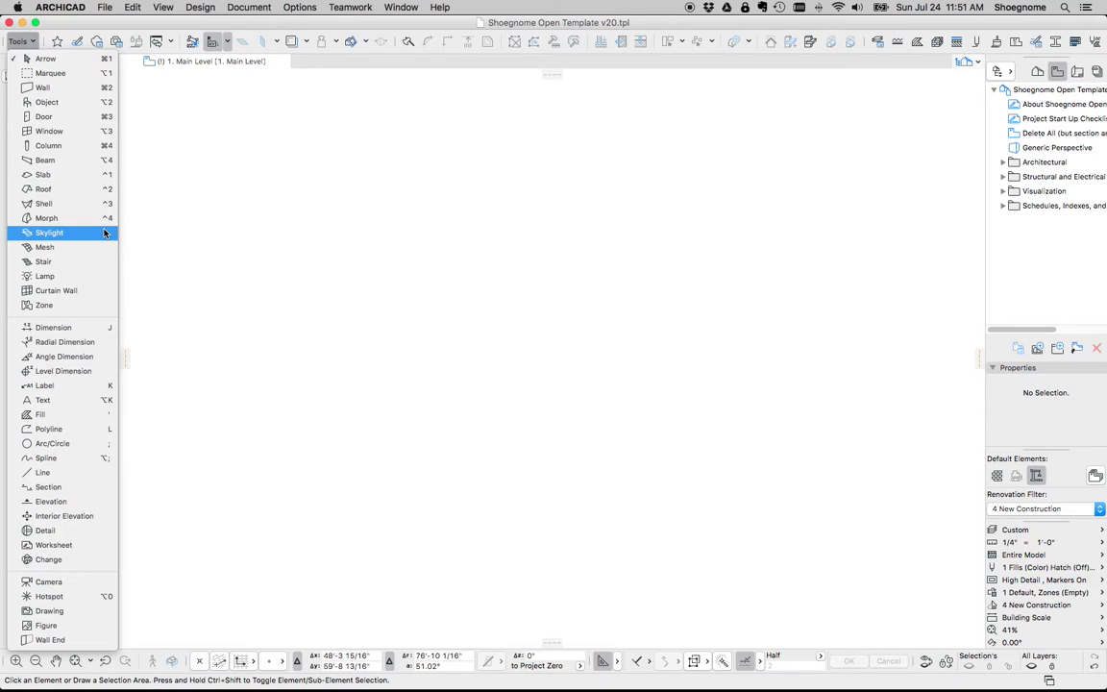
{"action": "left_click", "coordinate": [32, 56]}
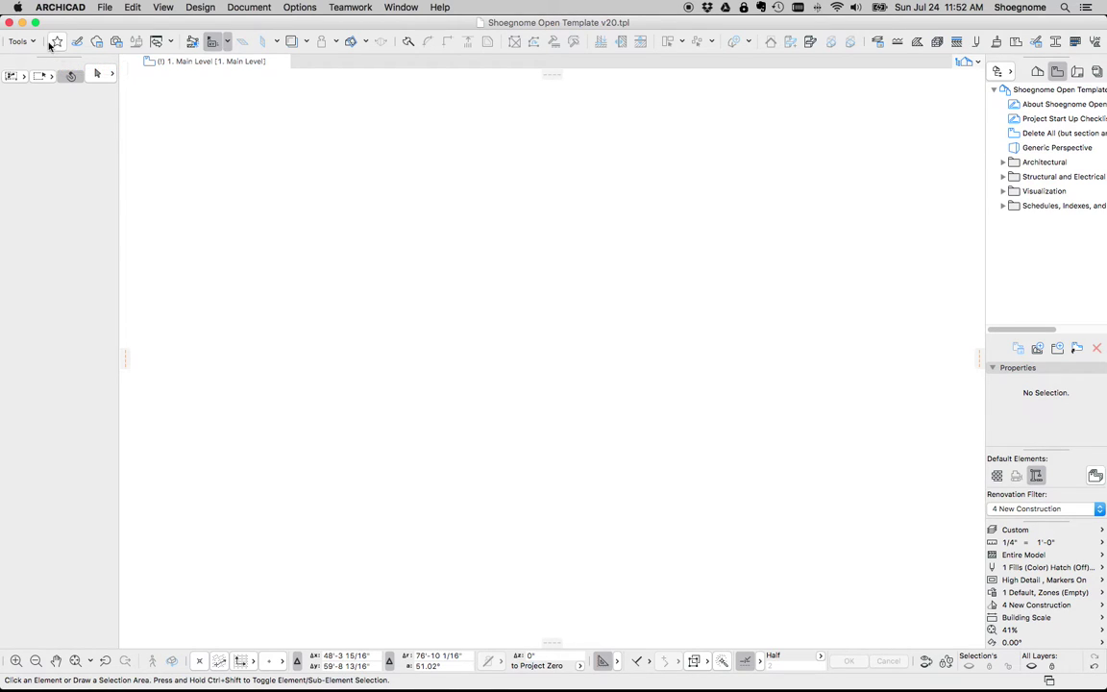
{"action": "left_click", "coordinate": [54, 44]}
{"action": "left_click", "coordinate": [55, 43]}
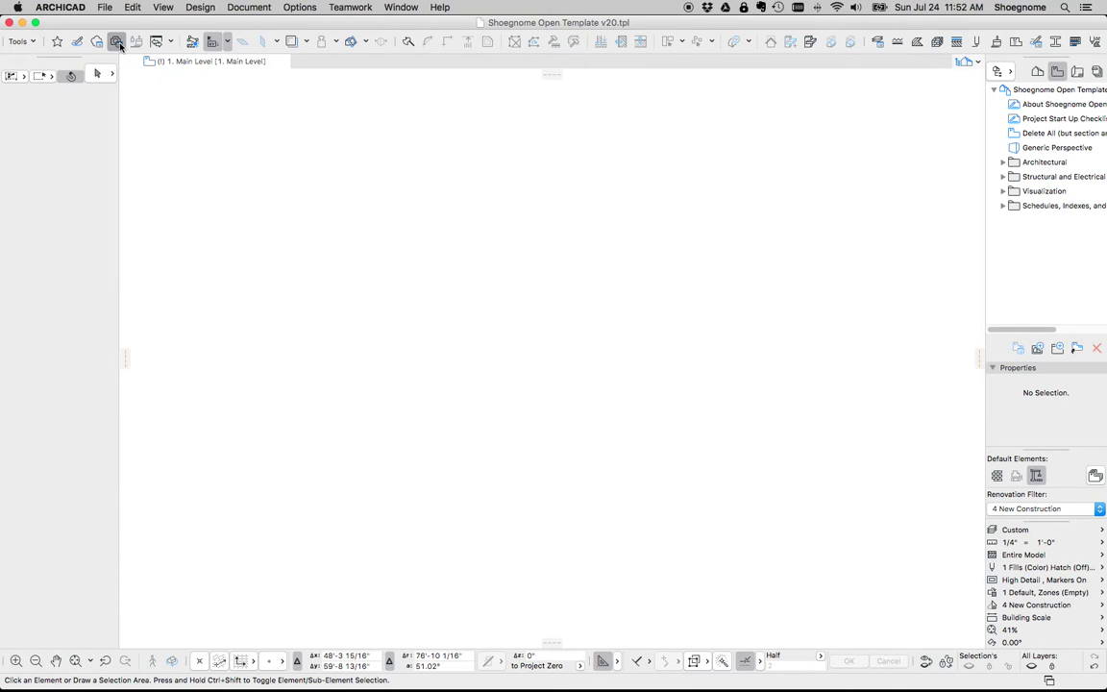
Preview the PhotoRendering settings and 3D cutting plane options, closing both unchanged
{"action": "left_click", "coordinate": [117, 42]}
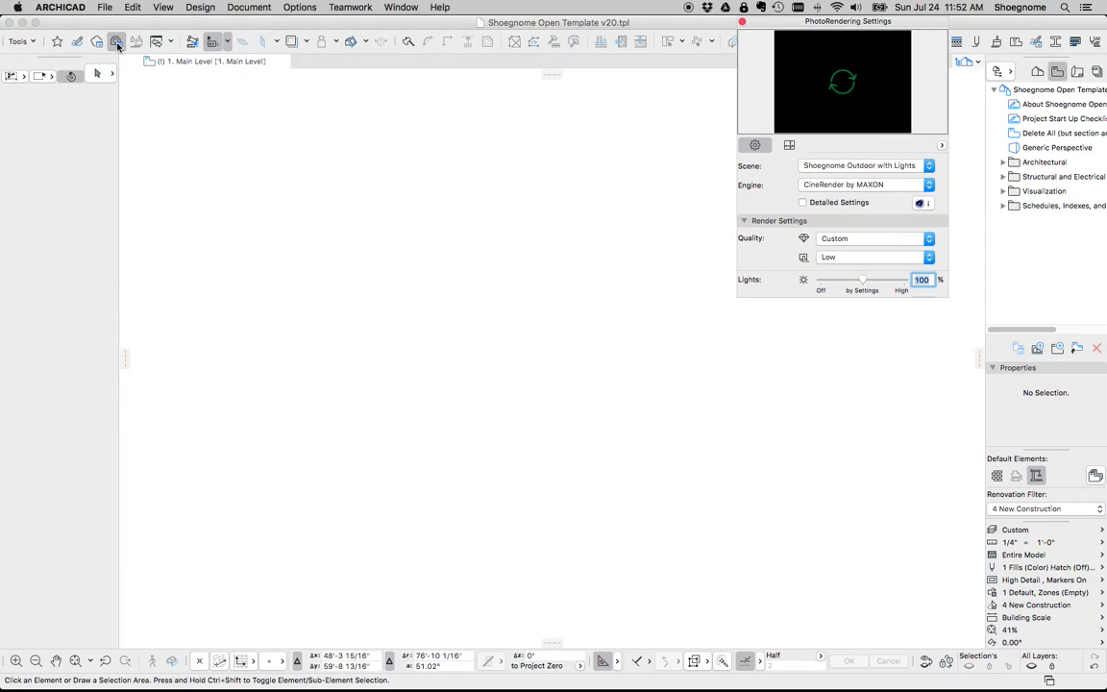
{"action": "left_click", "coordinate": [742, 20]}
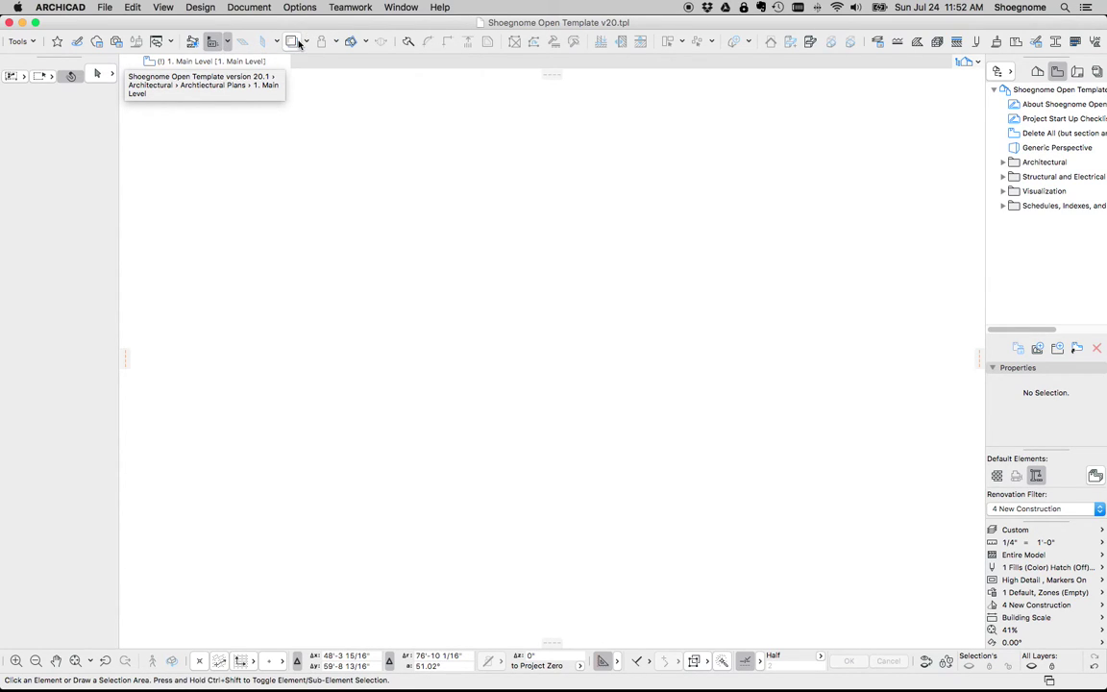
{"action": "left_click", "coordinate": [364, 42]}
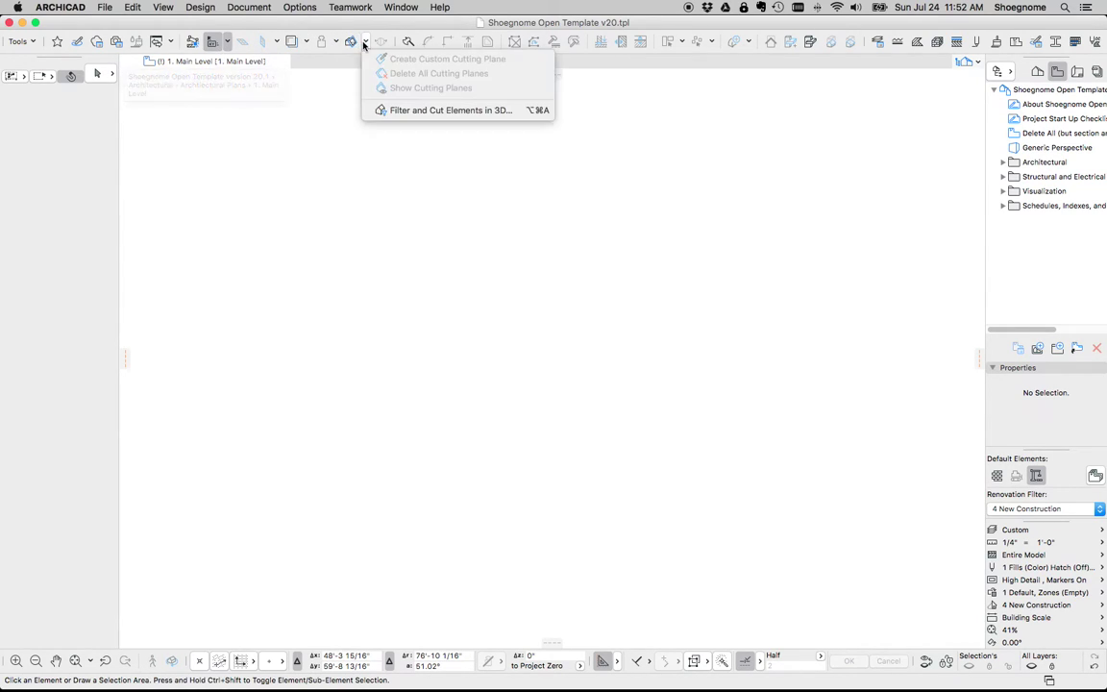
{"action": "left_click", "coordinate": [255, 49]}
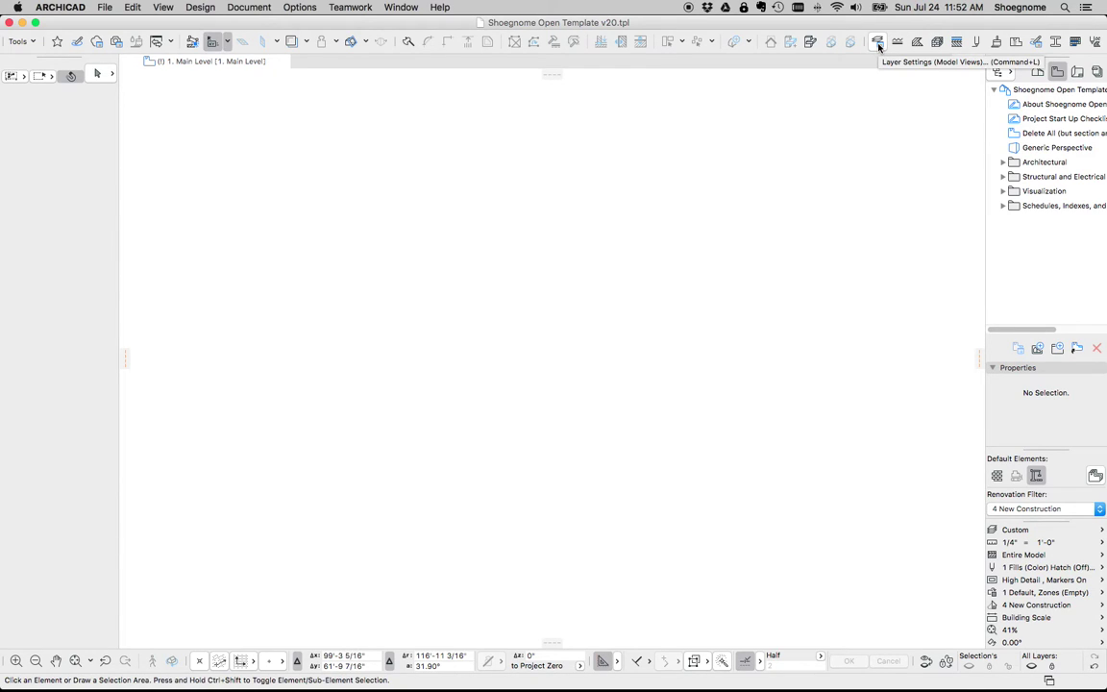
Look over the Building Materials, Composite Structures and Attribute Manager dialogs without changes
{"action": "left_click", "coordinate": [937, 42]}
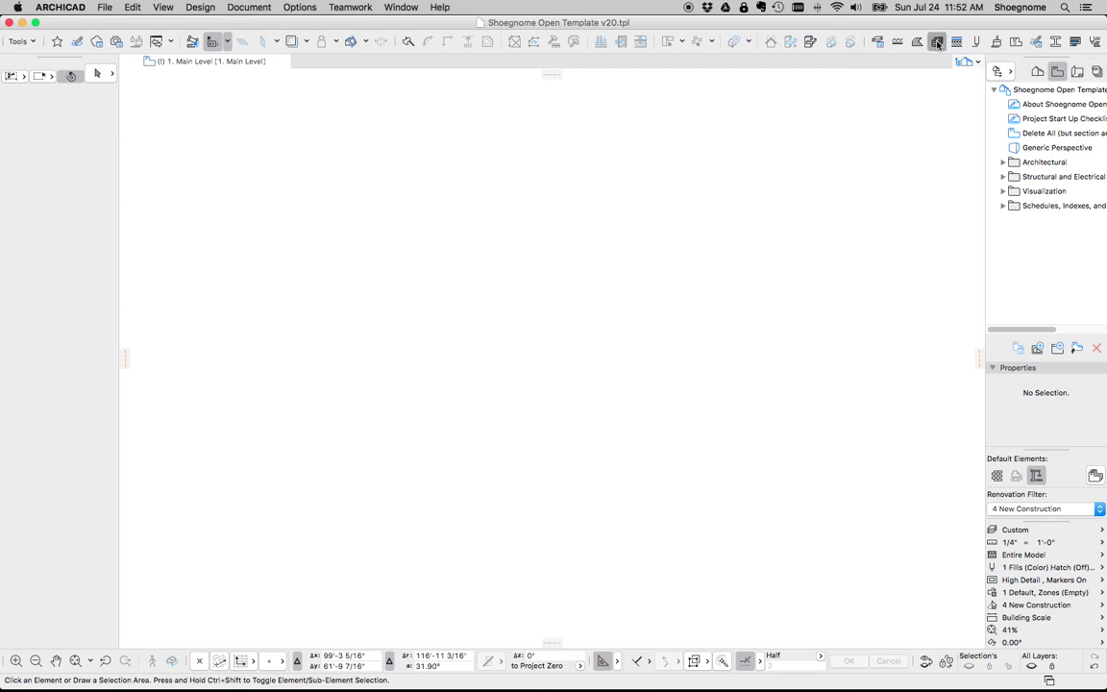
{"action": "key", "text": "Escape"}
{"action": "left_click", "coordinate": [956, 42]}
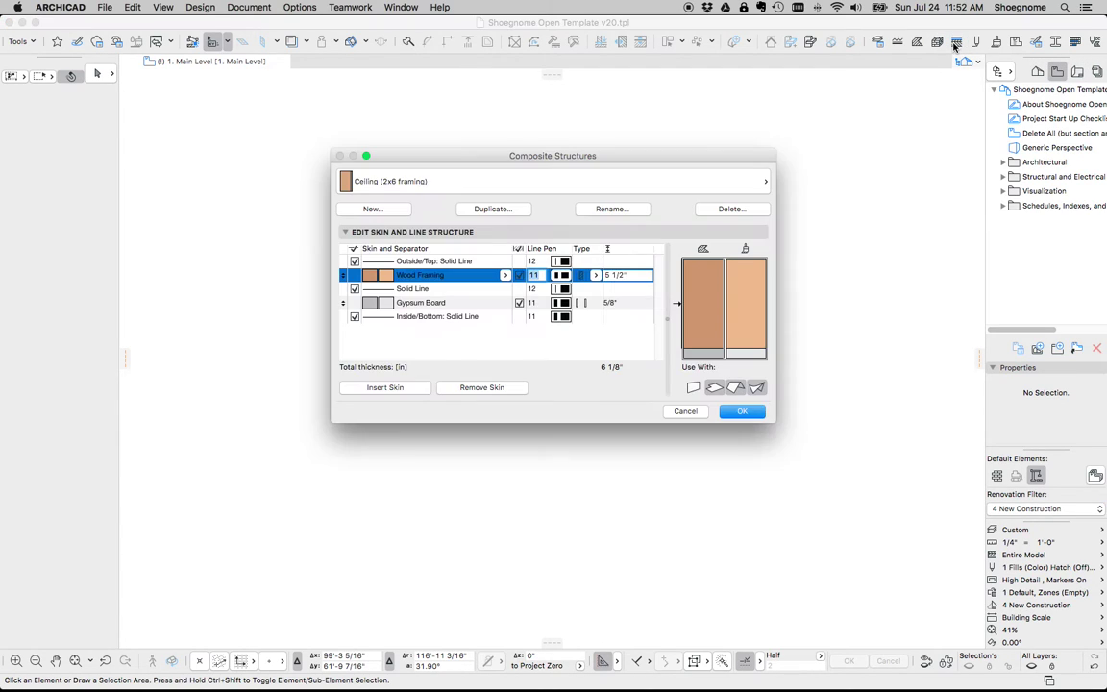
{"action": "key", "text": "Escape"}
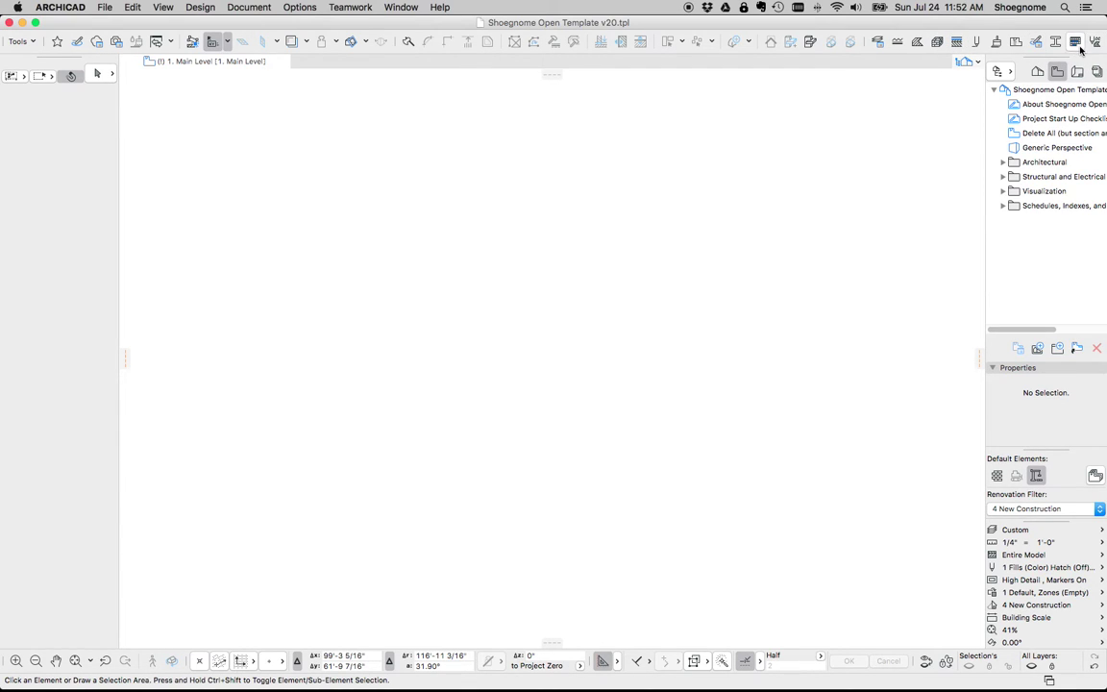
{"action": "left_click", "coordinate": [1098, 43]}
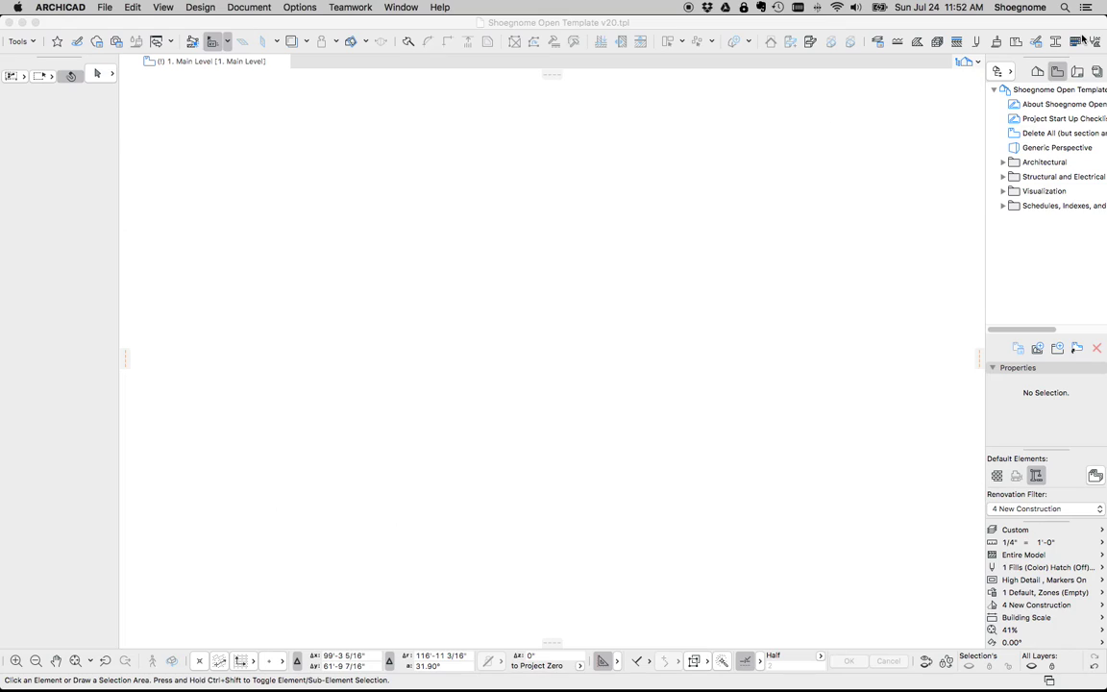
{"action": "key", "text": "Escape"}
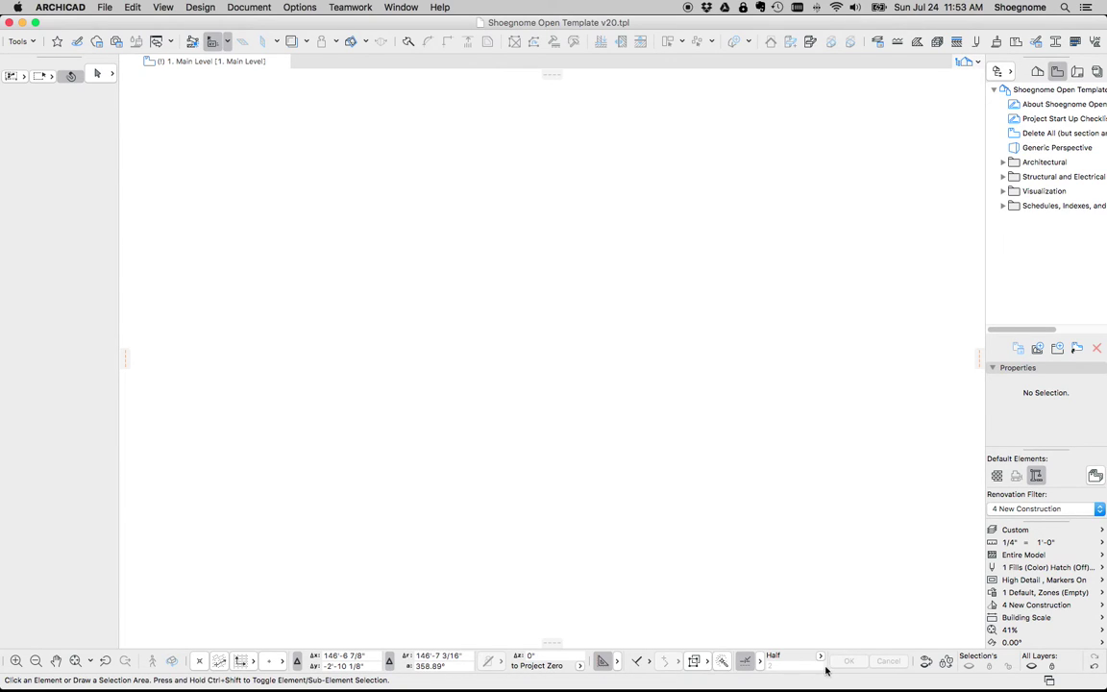
Check the Δx coordinate field and the guide line options in the bottom toolbar
{"action": "left_click", "coordinate": [352, 657]}
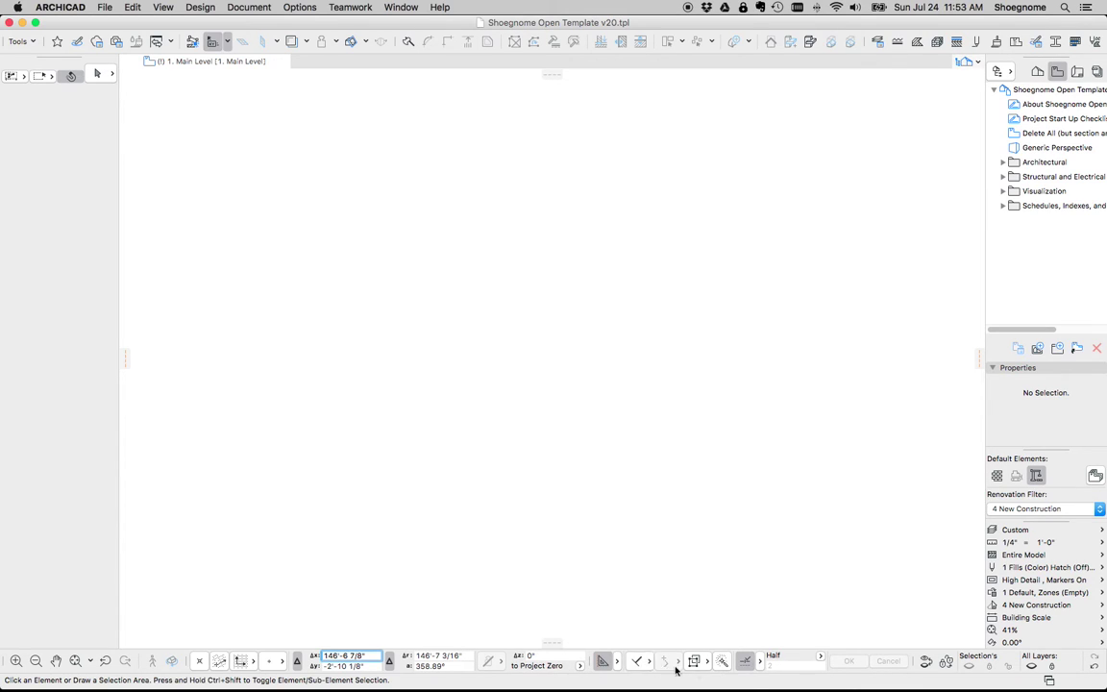
{"action": "left_click", "coordinate": [620, 663]}
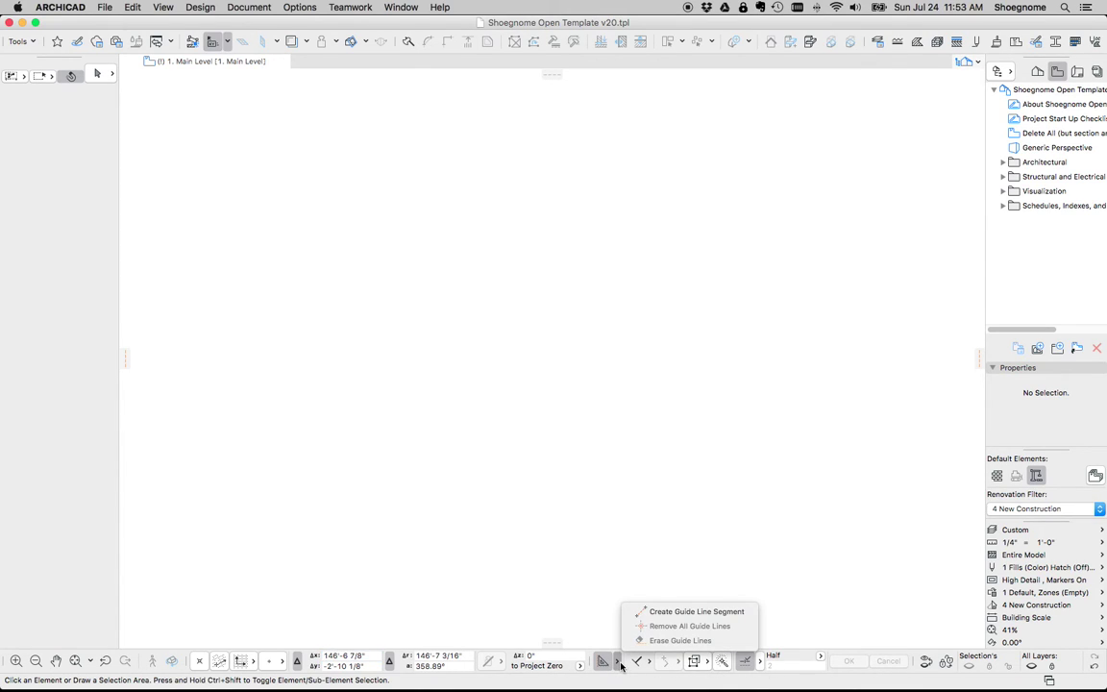
{"action": "left_click", "coordinate": [620, 663]}
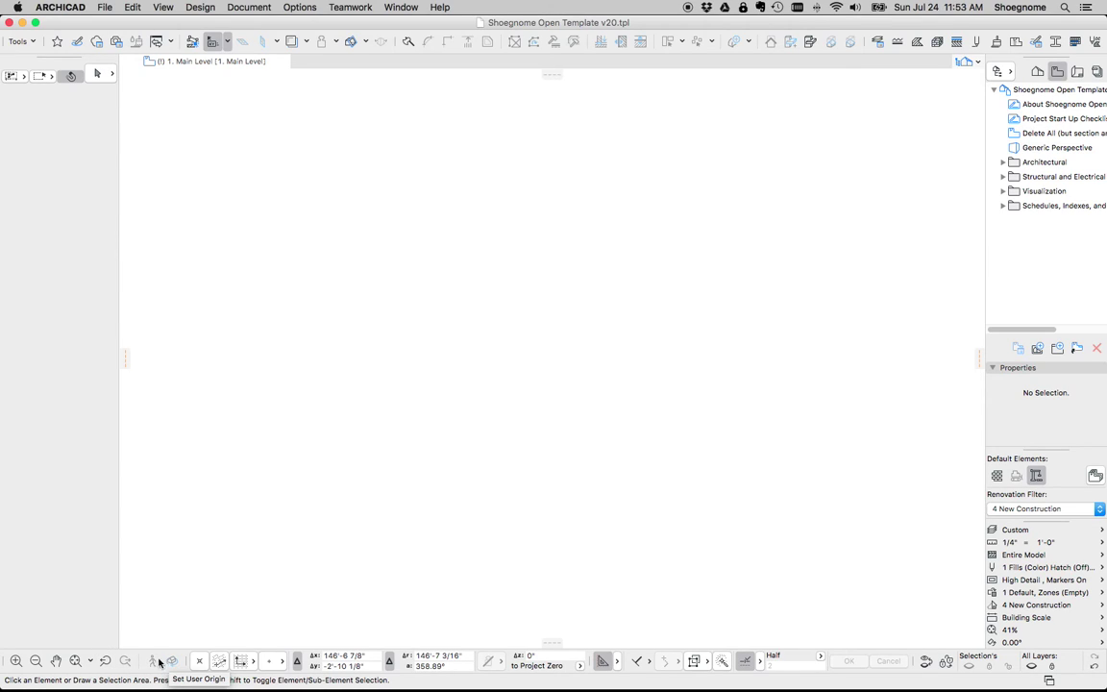
Show the Quick Options bar from the Window menu, then review the toolbar options unchanged
{"action": "left_click", "coordinate": [401, 7]}
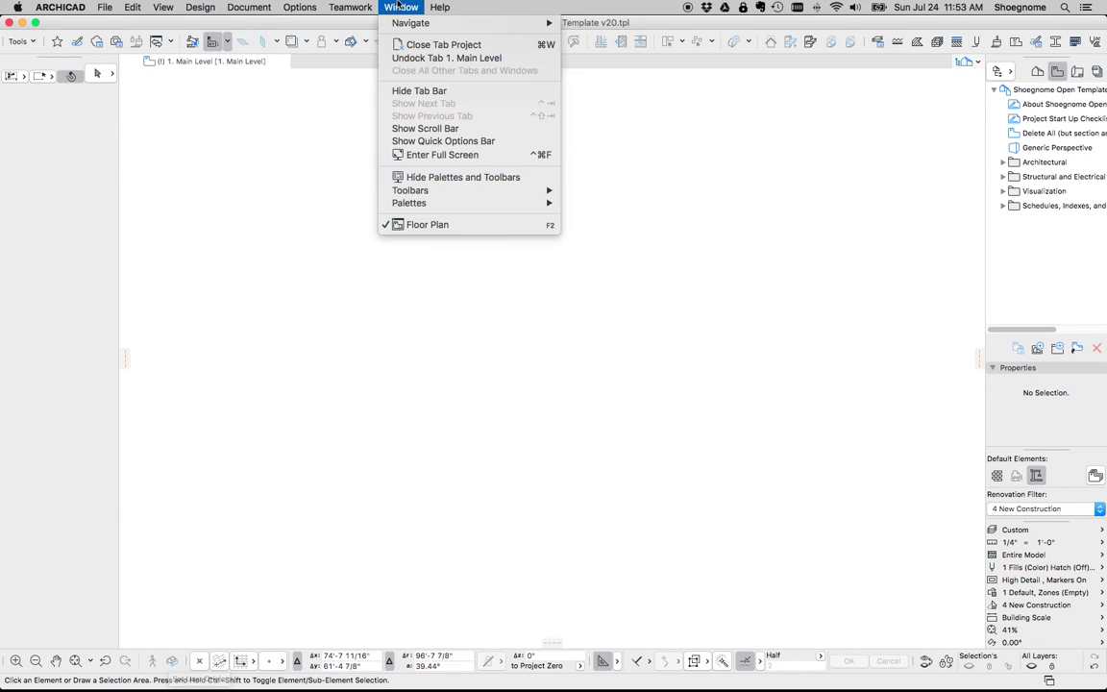
{"action": "left_click", "coordinate": [419, 141]}
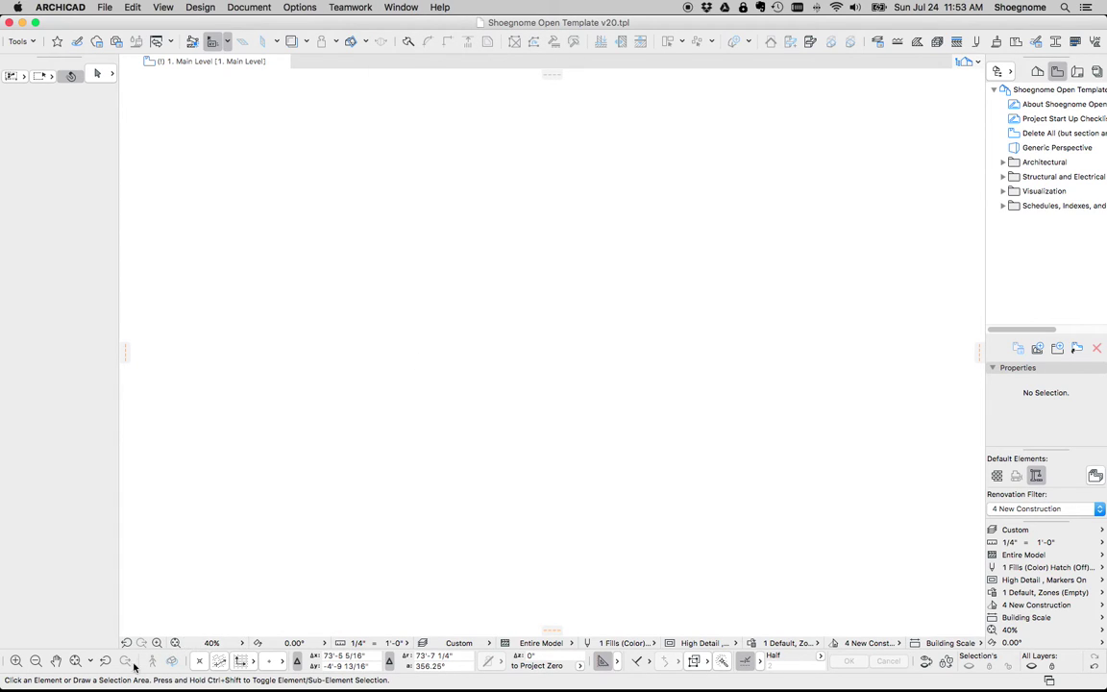
{"action": "left_click", "coordinate": [401, 7]}
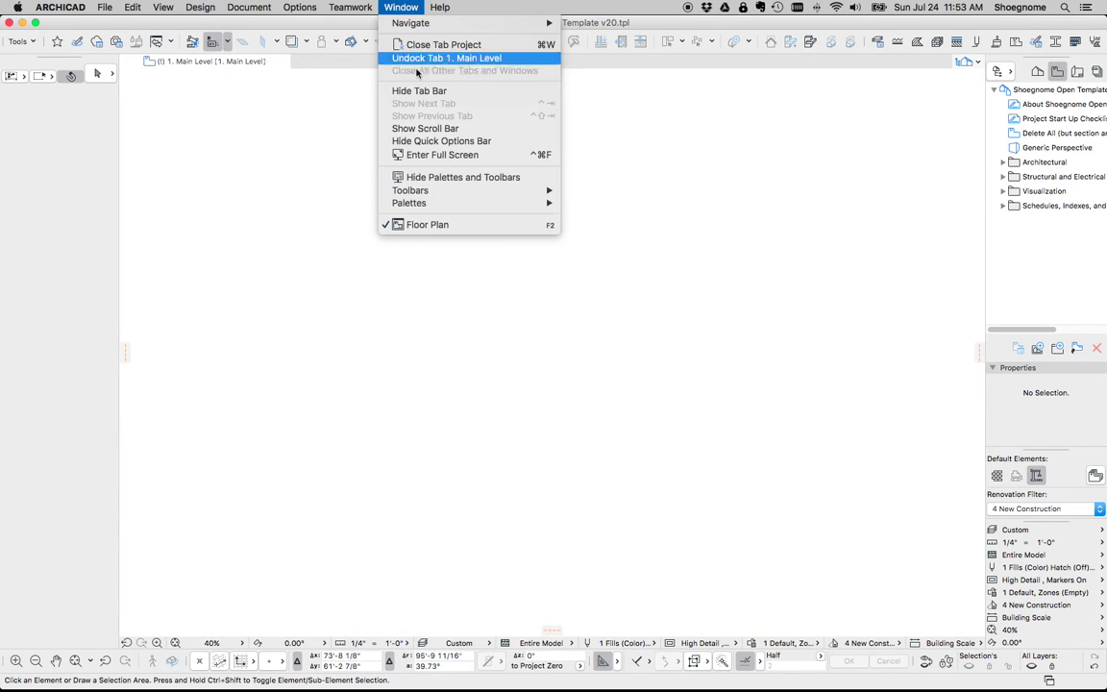
{"action": "mouse_move", "coordinate": [445, 191]}
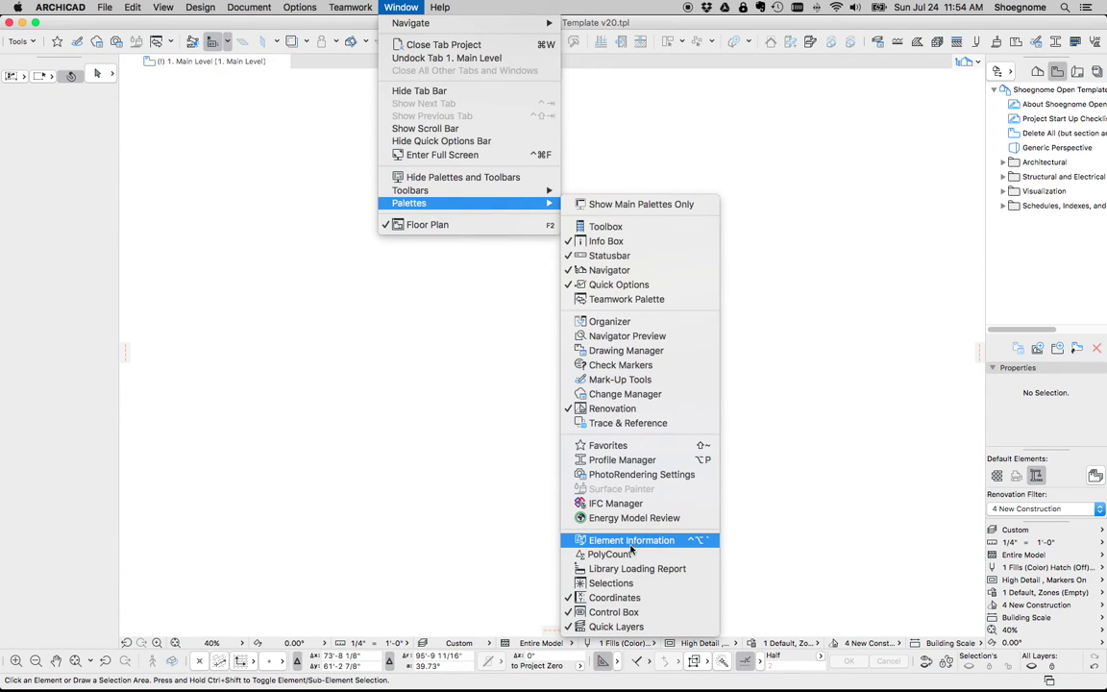
{"action": "mouse_move", "coordinate": [485, 190]}
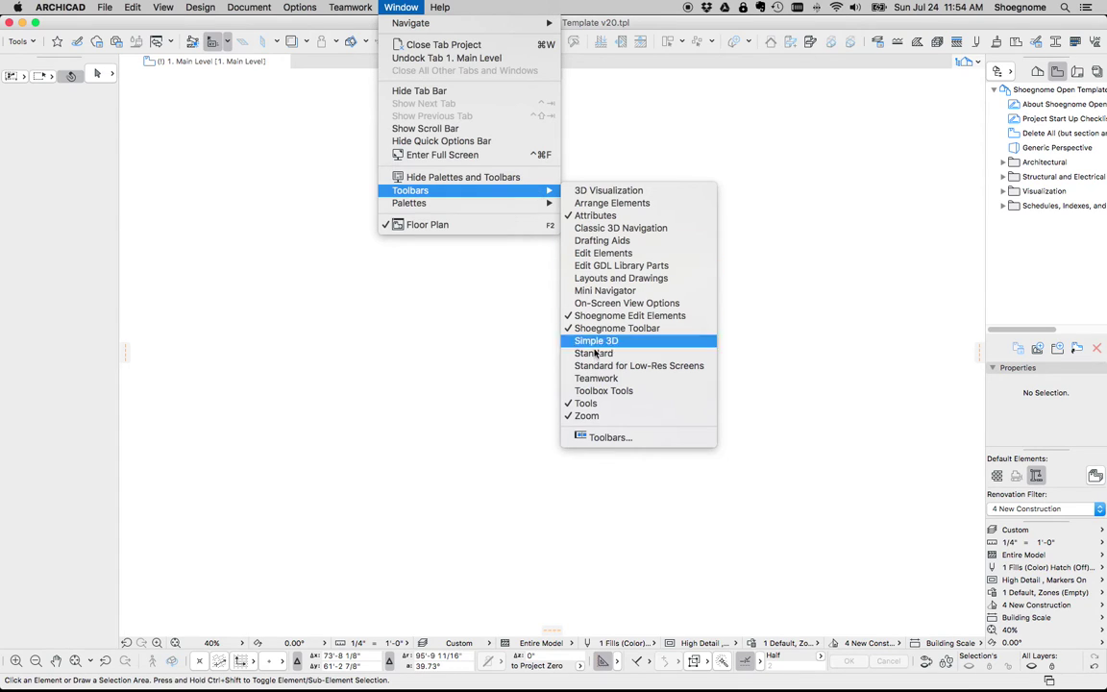
{"action": "left_click", "coordinate": [151, 667]}
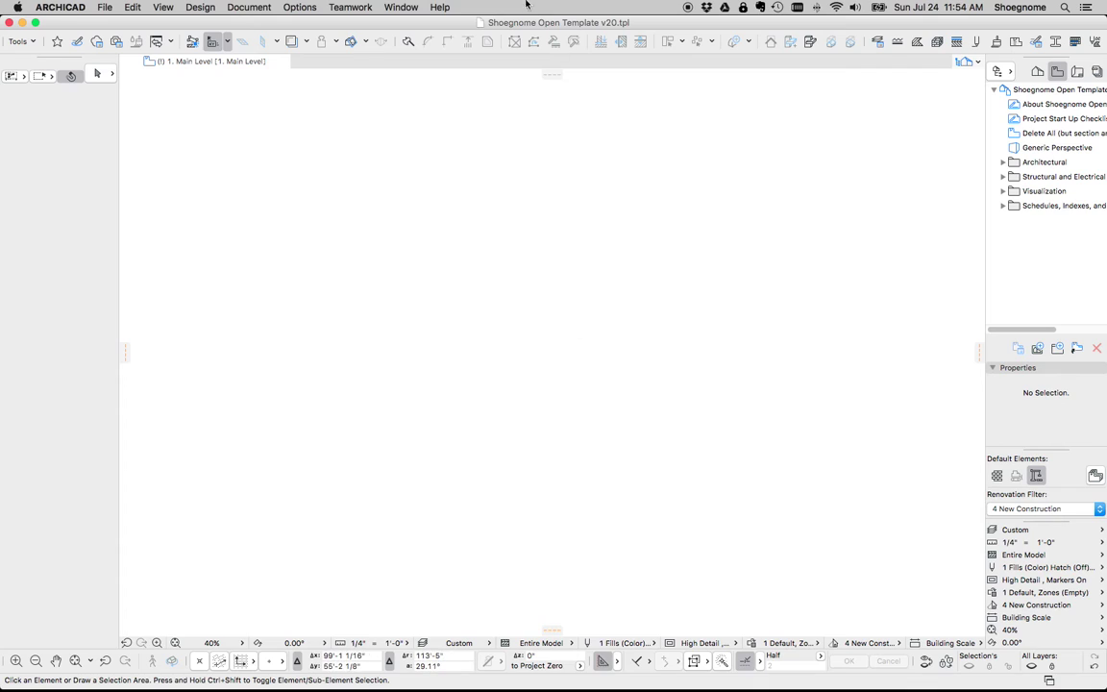
Glance at the Teamwork menu, then choose Window > Hide Quick Options Bar
{"action": "left_click", "coordinate": [350, 7]}
{"action": "left_click", "coordinate": [301, 490]}
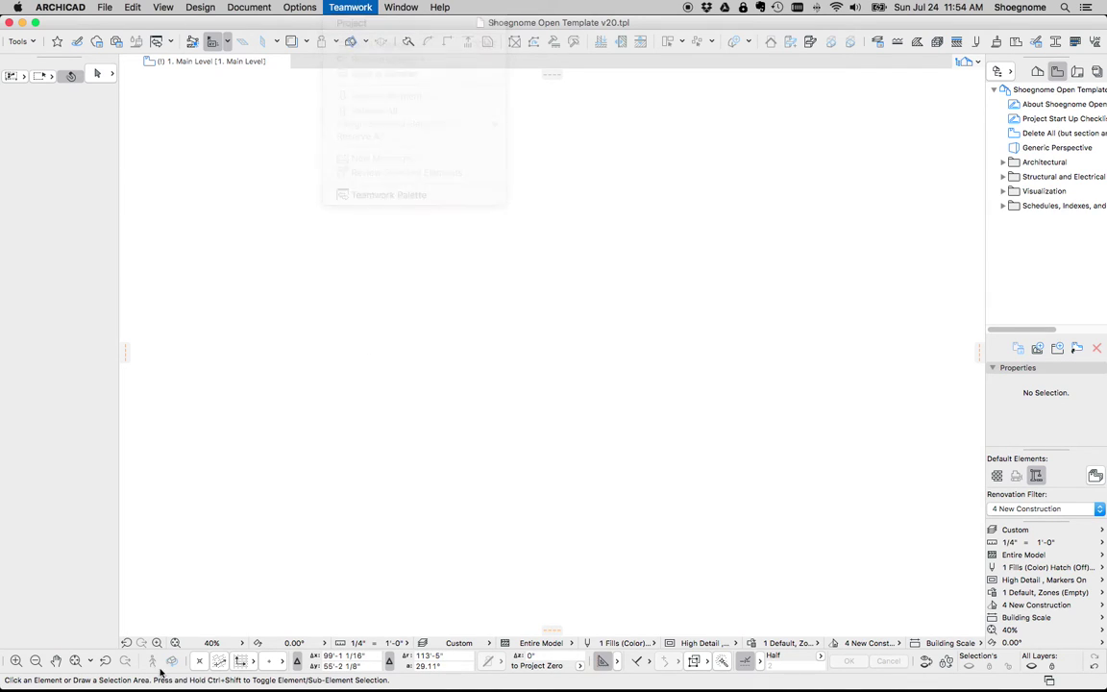
{"action": "left_click", "coordinate": [400, 7]}
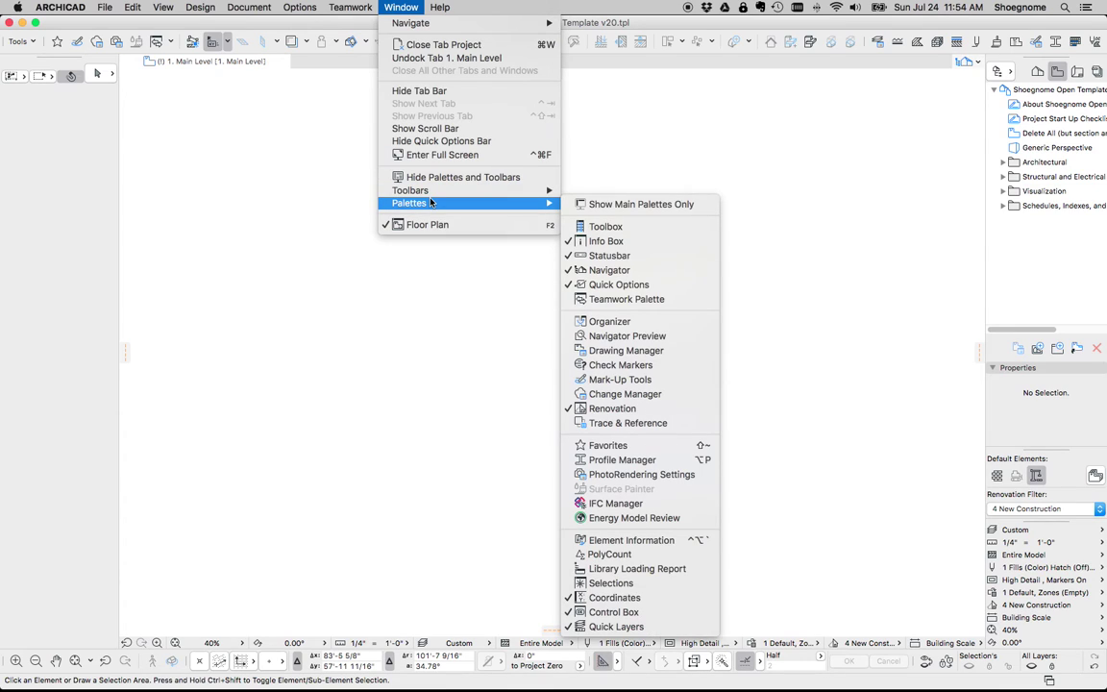
{"action": "left_click", "coordinate": [450, 144]}
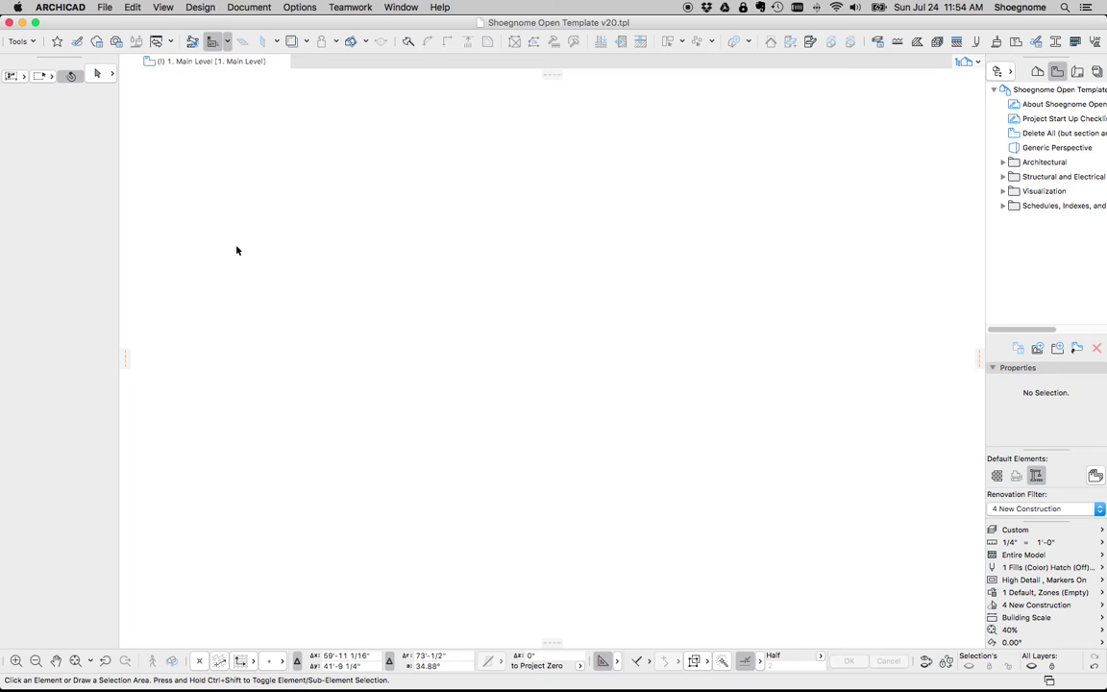
Skim Options > Work Environment, then activate the Object tool with Wall Hanging Rack 20 defaults
{"action": "left_click", "coordinate": [298, 9]}
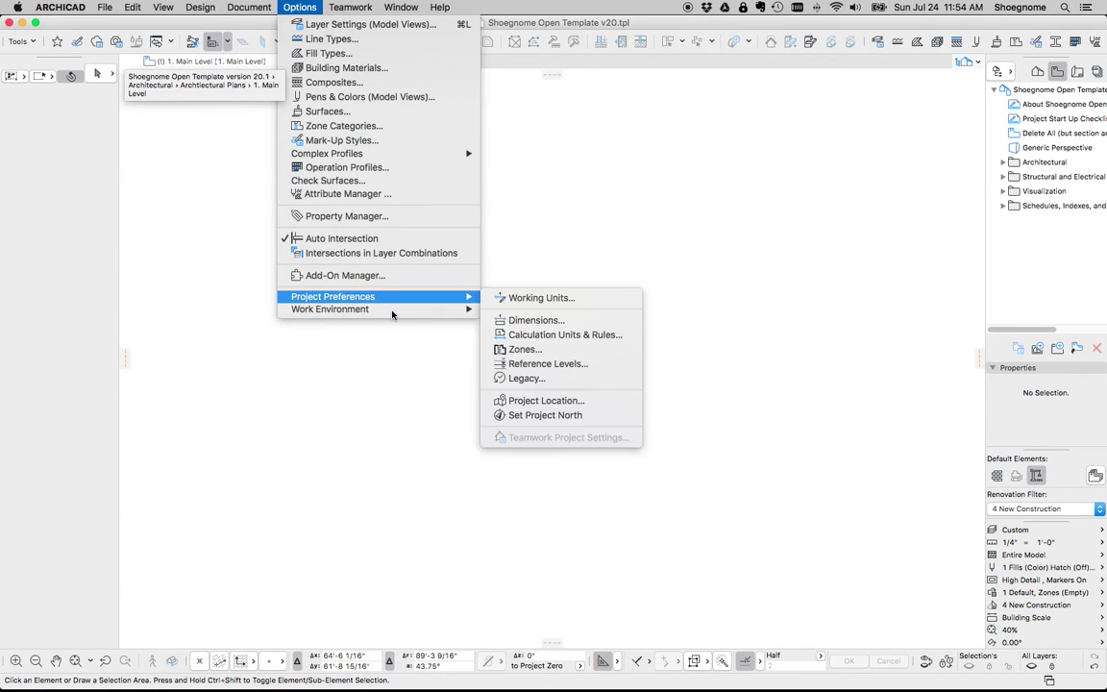
{"action": "mouse_move", "coordinate": [384, 309]}
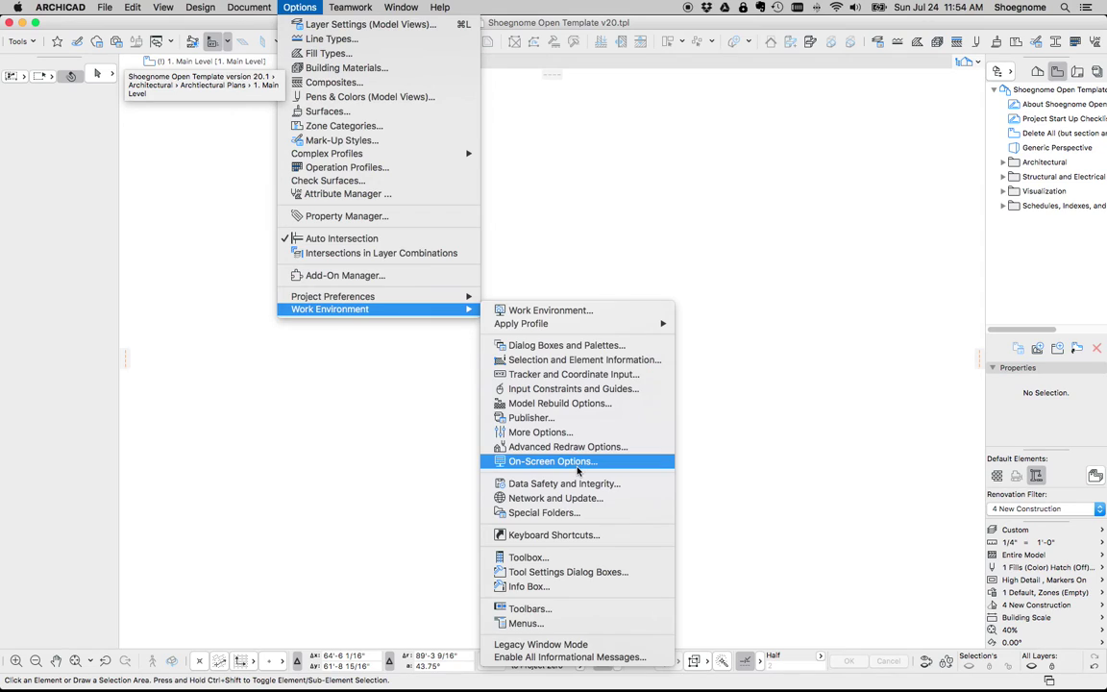
{"action": "left_click", "coordinate": [384, 514]}
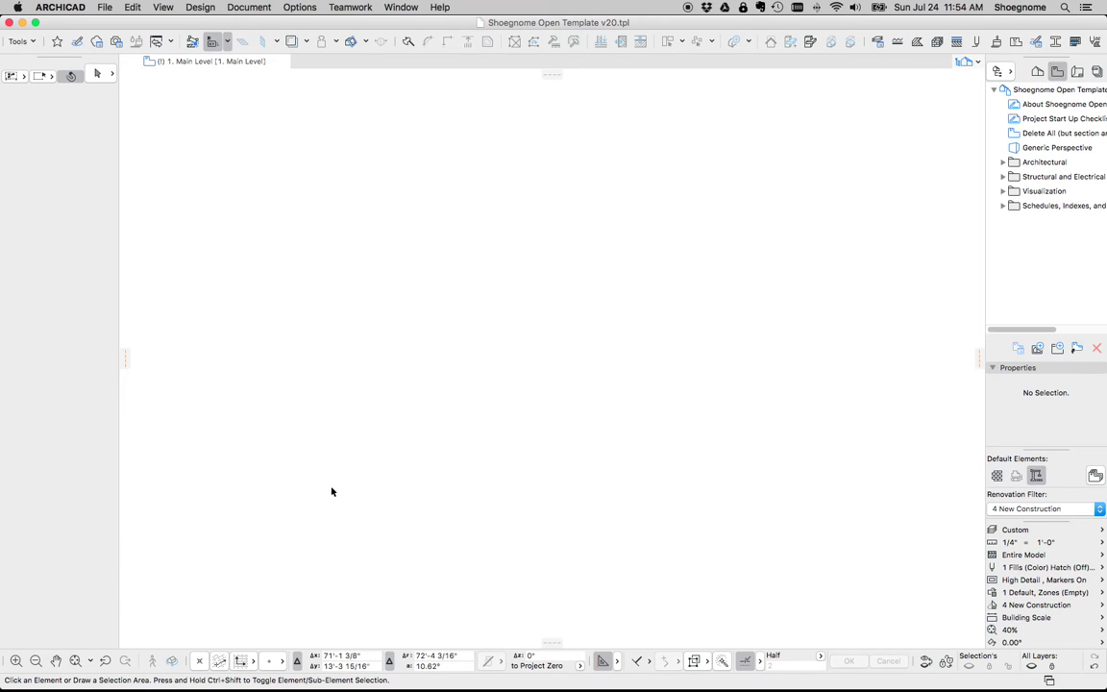
{"action": "left_click", "coordinate": [72, 74]}
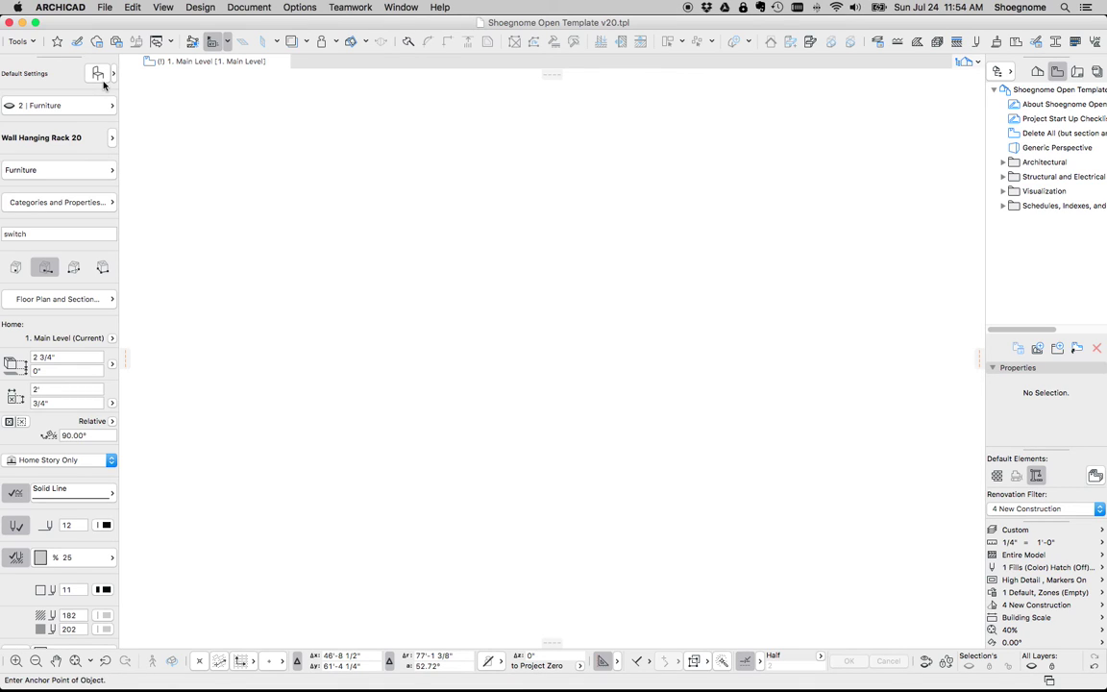
Cycle through the Wall, Column, Roof and Mesh tools using keyboard shortcuts
{"action": "key", "text": "d"}
{"action": "key", "text": "w"}
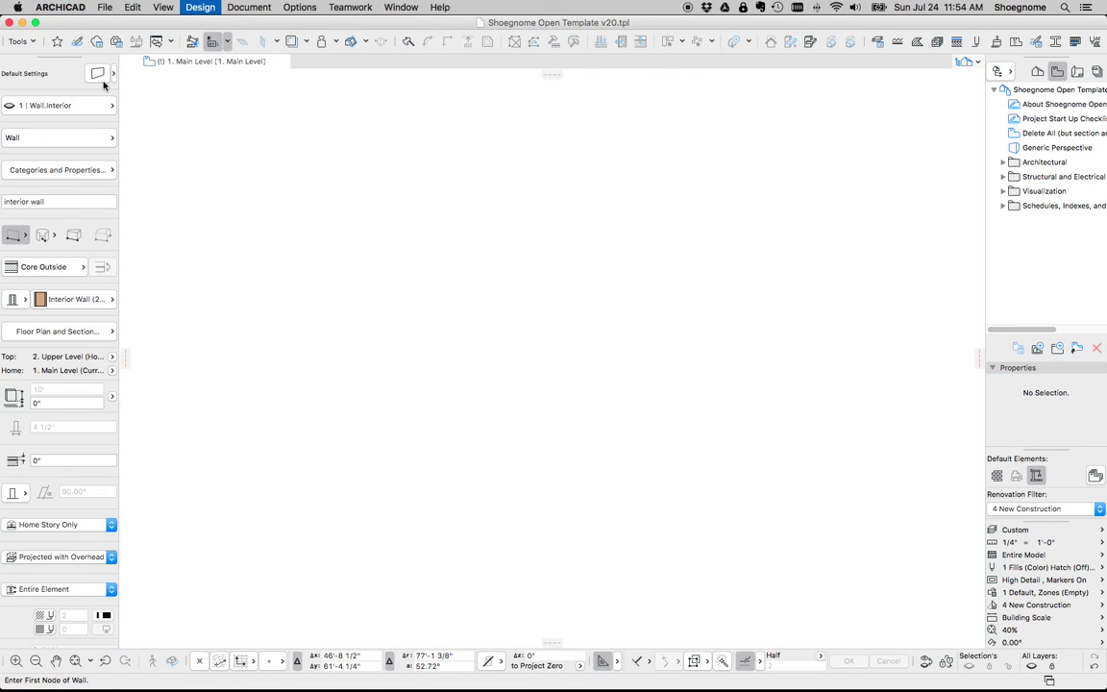
{"action": "key", "text": "d"}
{"action": "key", "text": "c"}
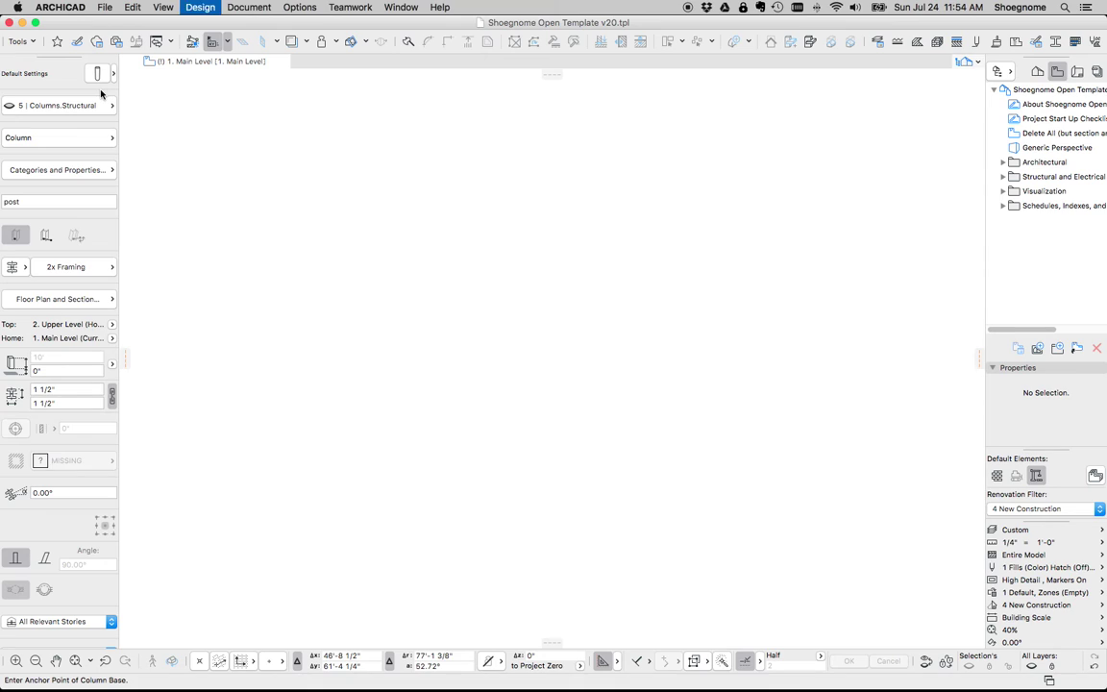
{"action": "key", "text": "s"}
{"action": "key", "text": "r"}
{"action": "key", "text": "s"}
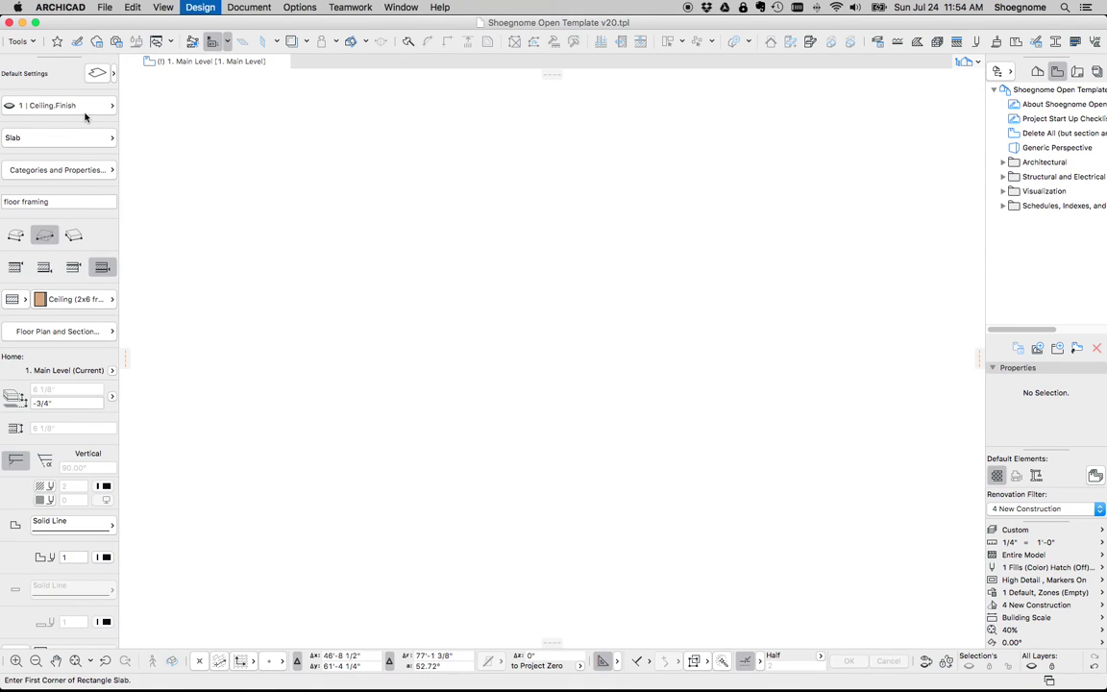
{"action": "key", "text": "r"}
{"action": "key", "text": "m"}
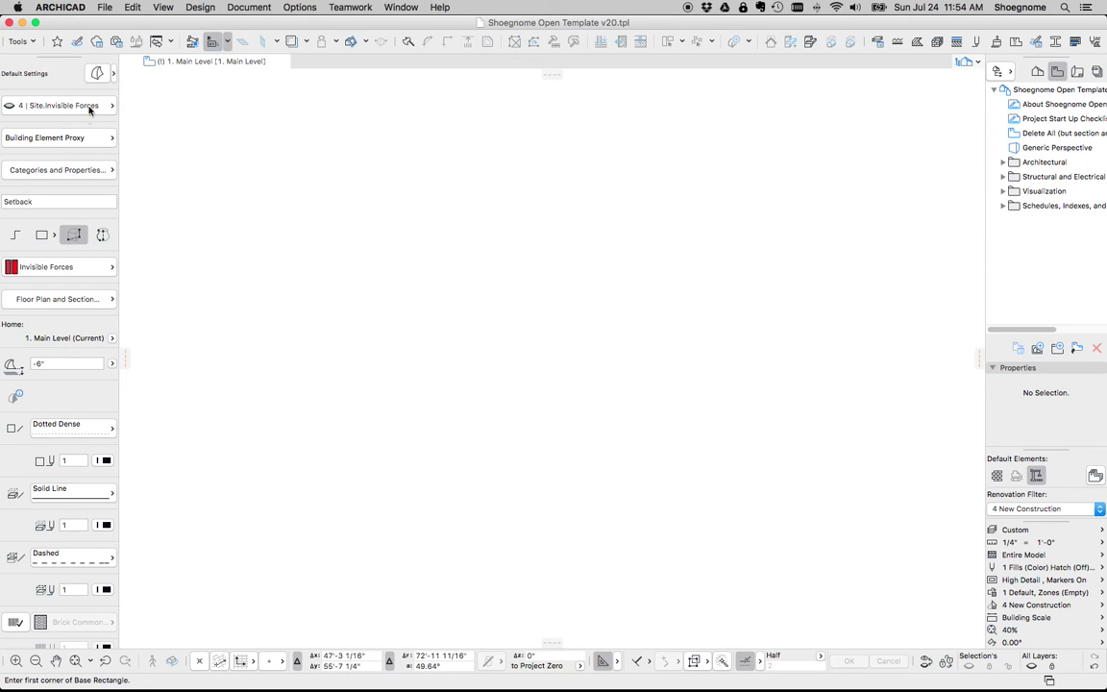
Review the mesh's layer, classification and Categories and Properties, appending ™ to the Setback ID
{"action": "left_click", "coordinate": [81, 107]}
{"action": "left_click", "coordinate": [85, 138]}
{"action": "left_click", "coordinate": [85, 140]}
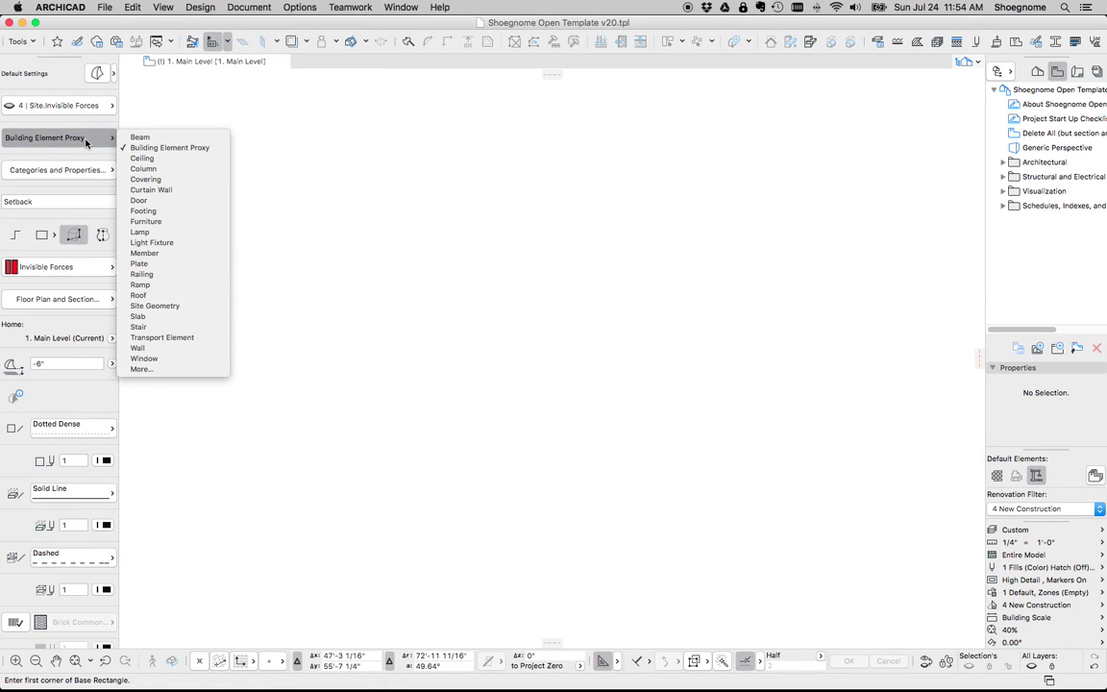
{"action": "left_click", "coordinate": [82, 170]}
{"action": "left_click", "coordinate": [82, 170]}
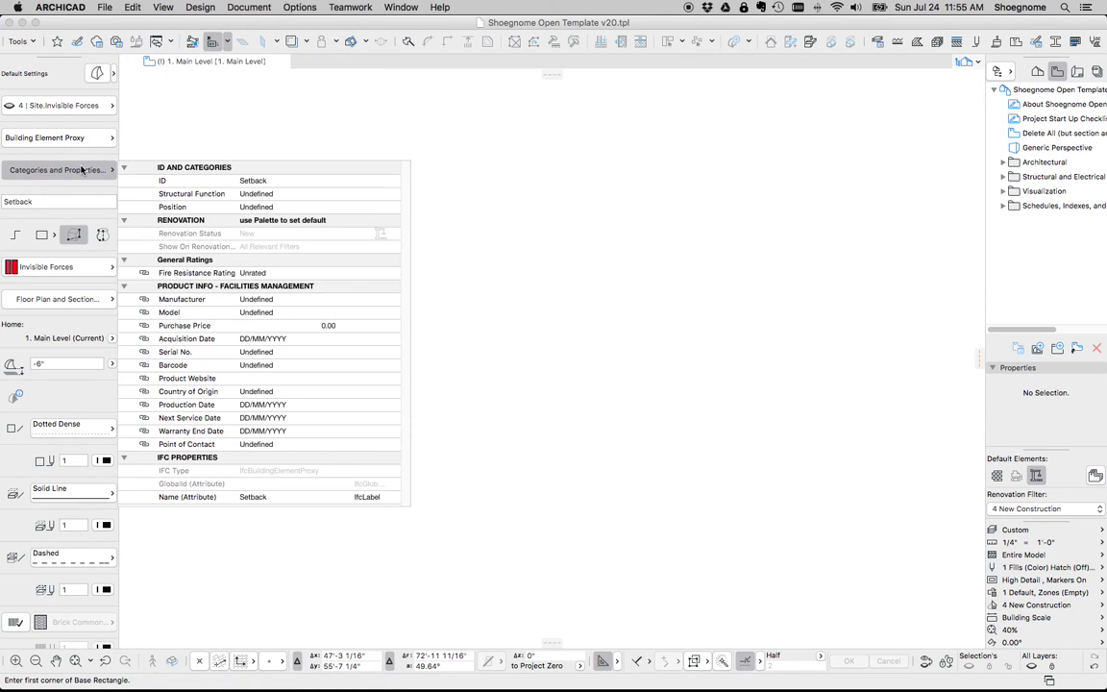
{"action": "left_click", "coordinate": [73, 208]}
{"action": "left_click", "coordinate": [67, 203]}
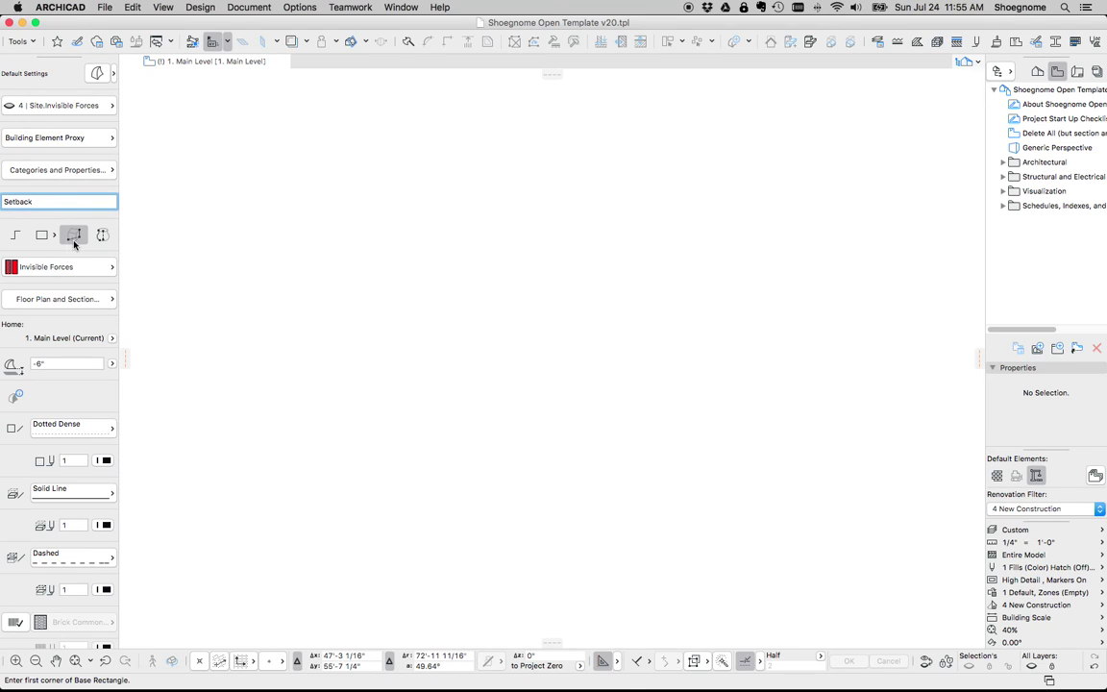
{"action": "type", "text": "™"}
Switch briefly to the Arrow and Object tools, then return to the mesh and remove ™ from Setback
{"action": "key", "text": "Escape"}
{"action": "key", "text": "o"}
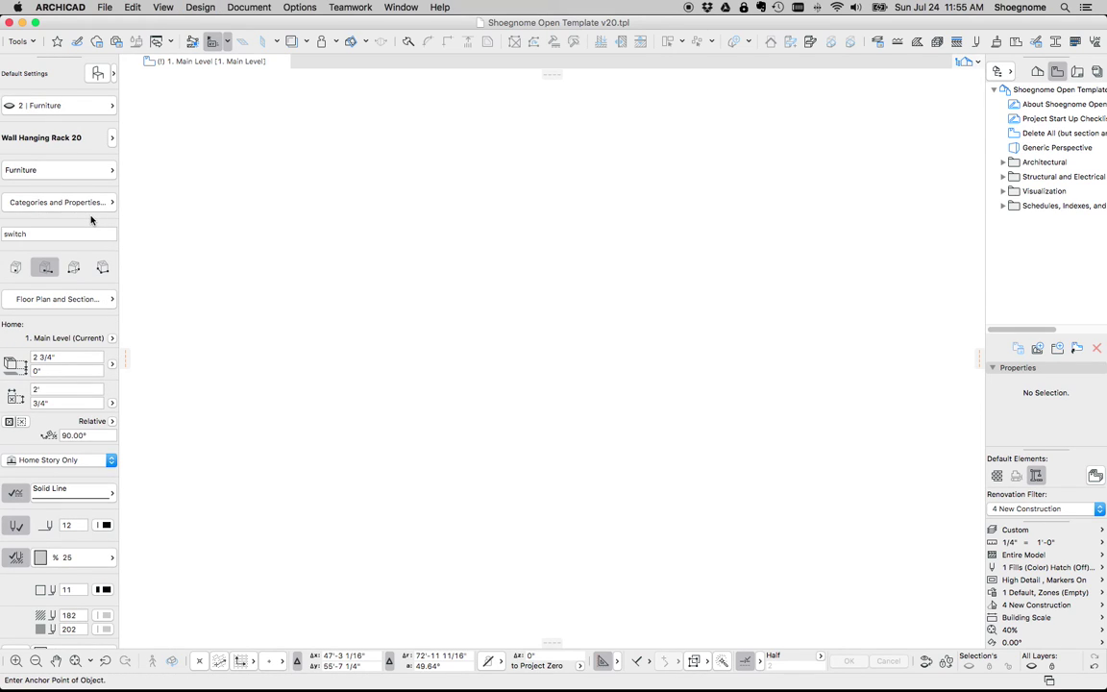
{"action": "key", "text": "s"}
{"action": "key", "text": "b"}
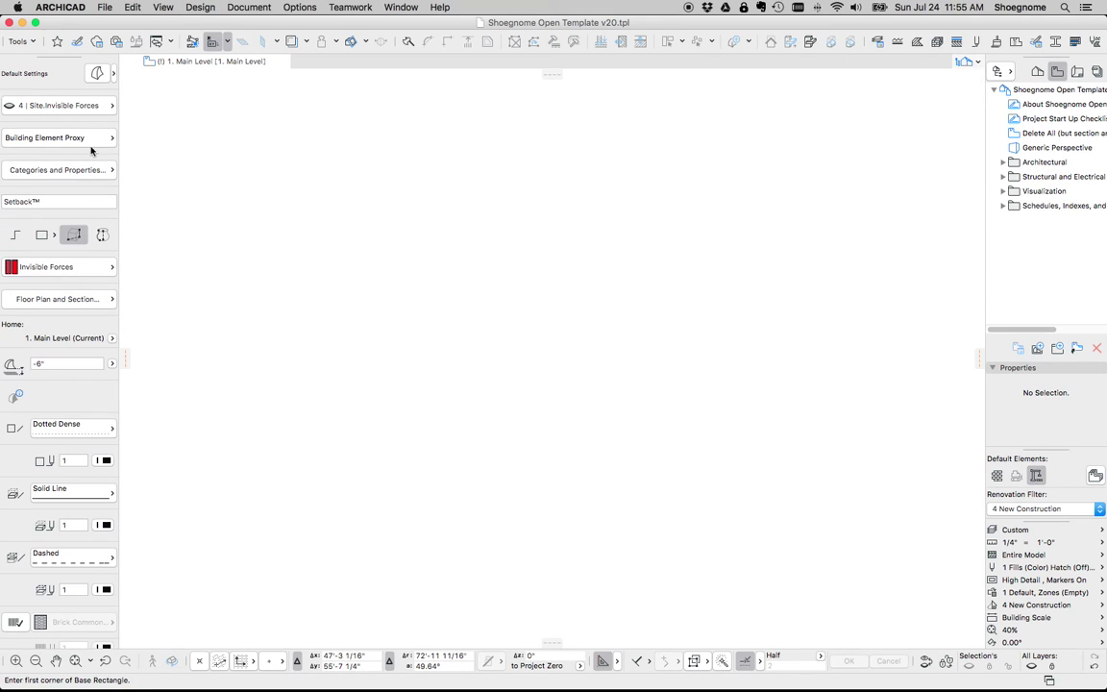
{"action": "left_click", "coordinate": [39, 200]}
{"action": "key", "text": "BackSpace"}
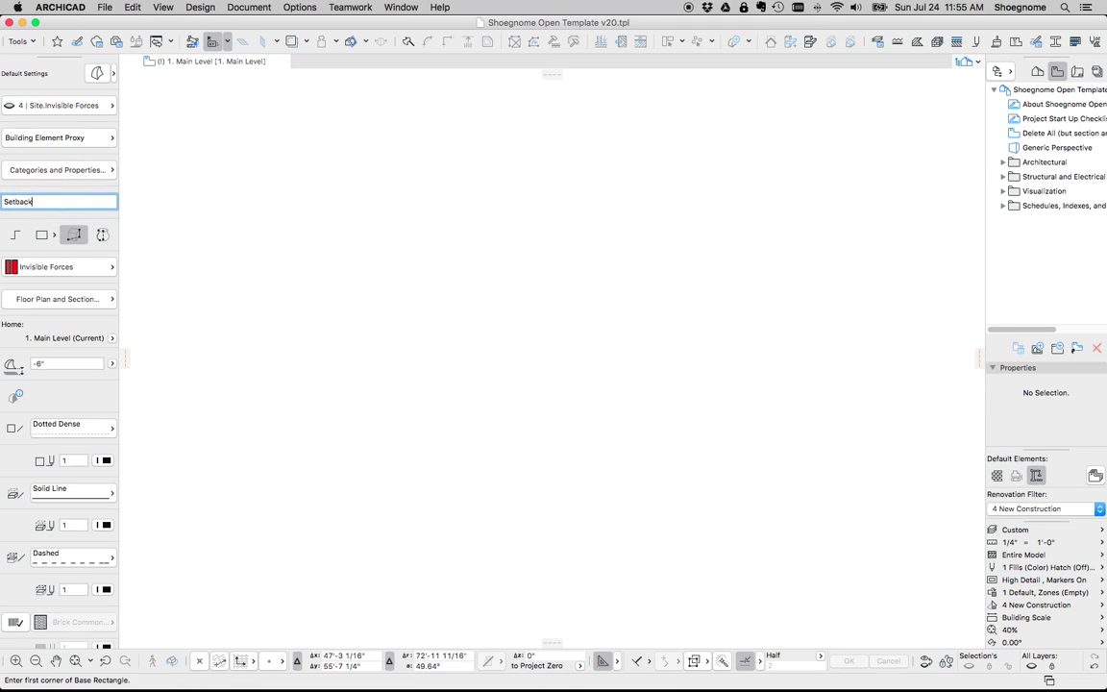
Recheck the layer list and Categories and Properties, delete a stray 0 from the ID, and exit to Arrow
{"action": "left_click", "coordinate": [69, 115]}
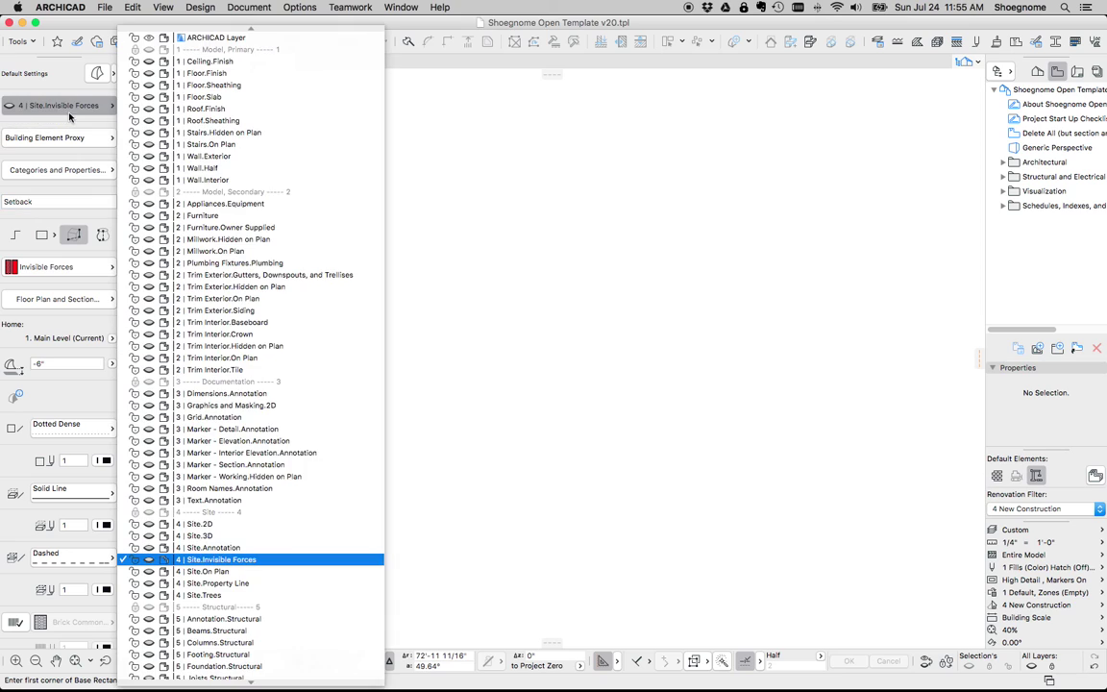
{"action": "left_click", "coordinate": [77, 141]}
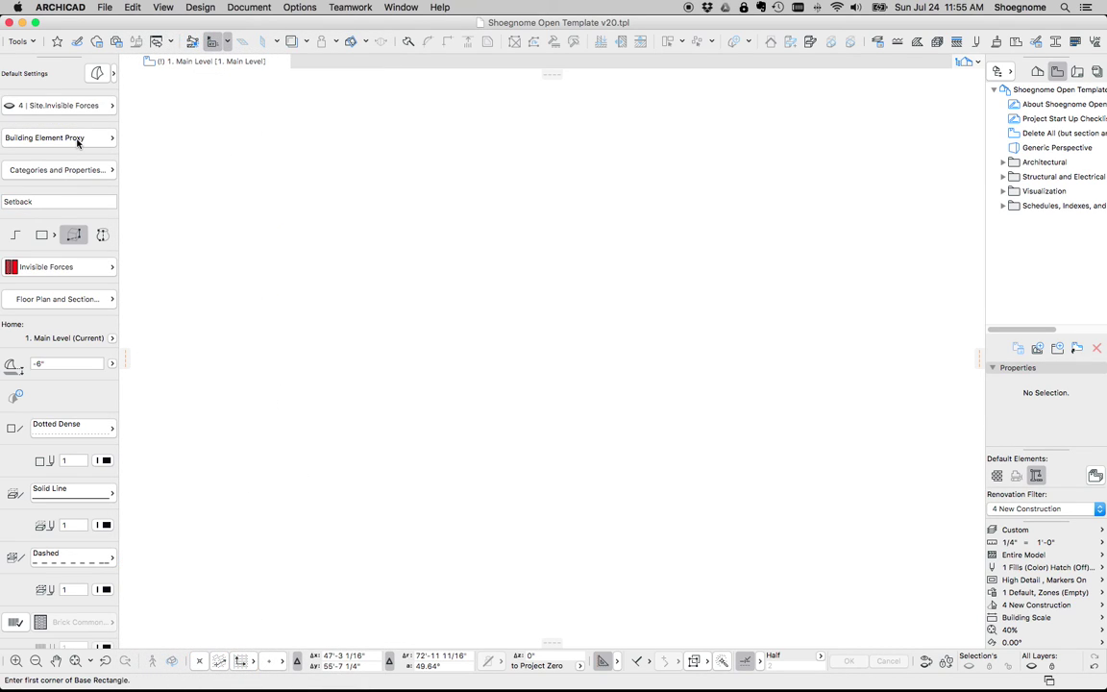
{"action": "left_click", "coordinate": [86, 179]}
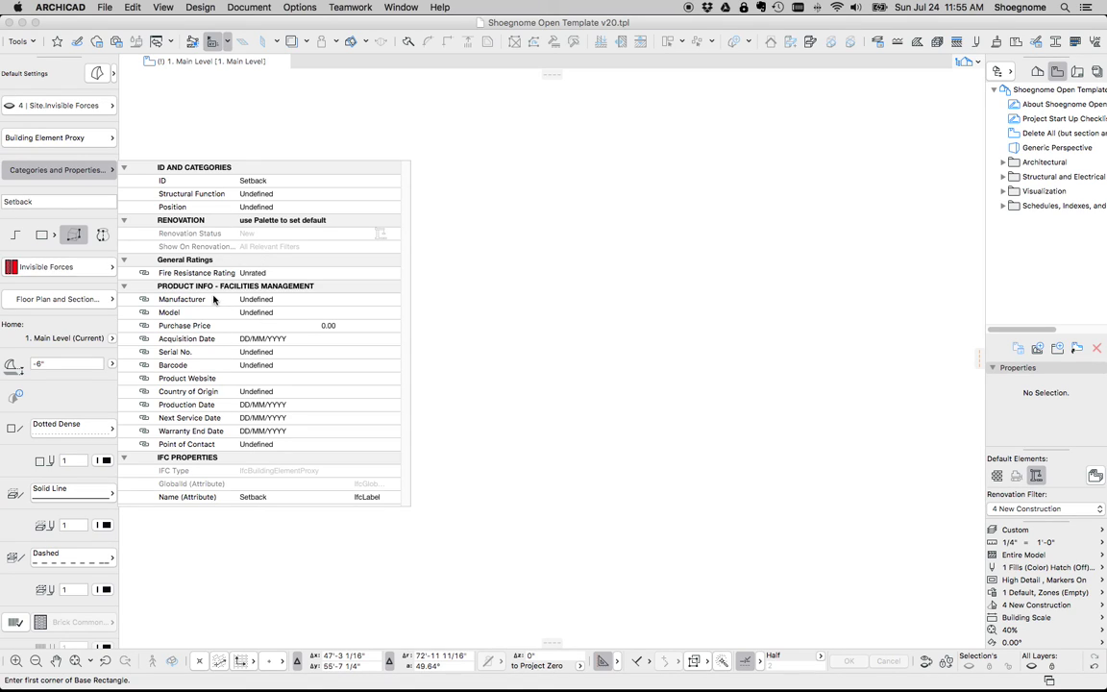
{"action": "left_click", "coordinate": [49, 202]}
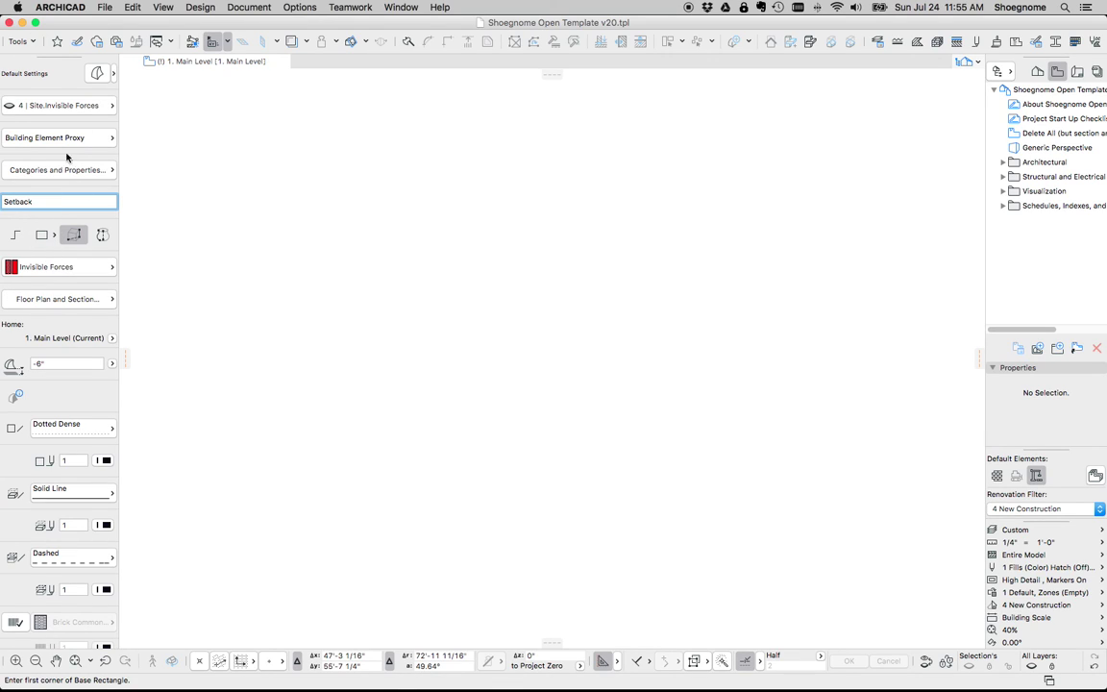
{"action": "type", "text": "0"}
{"action": "key", "text": "BackSpace"}
{"action": "left_click", "coordinate": [178, 211]}
{"action": "key", "text": "Escape"}
{"action": "key", "text": "Escape"}
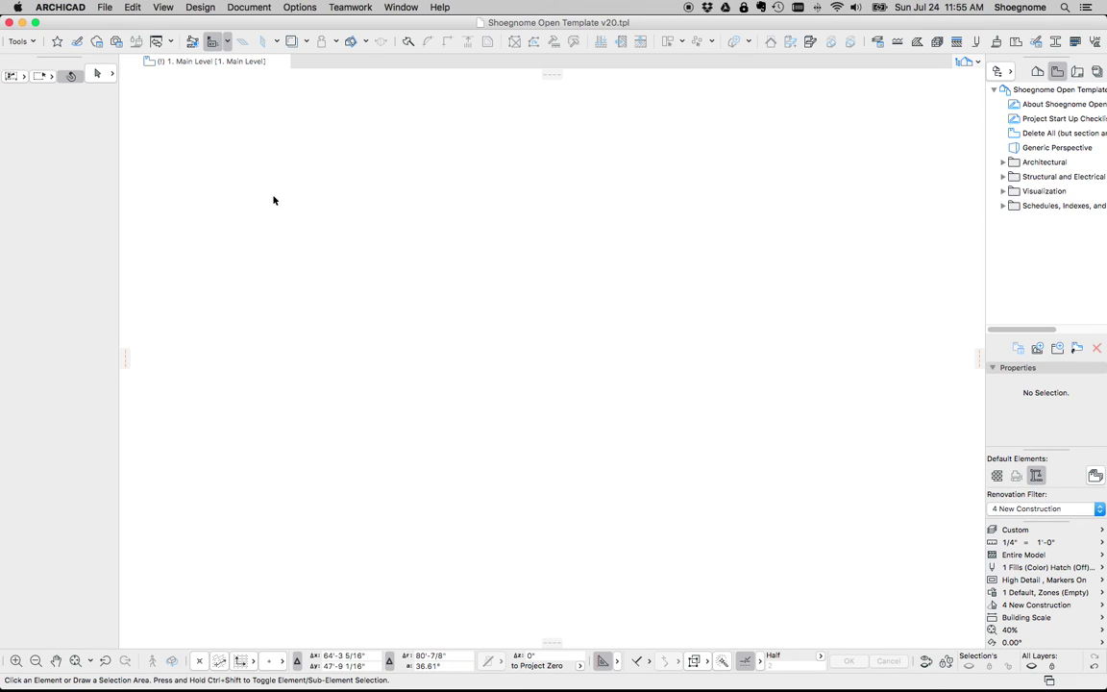